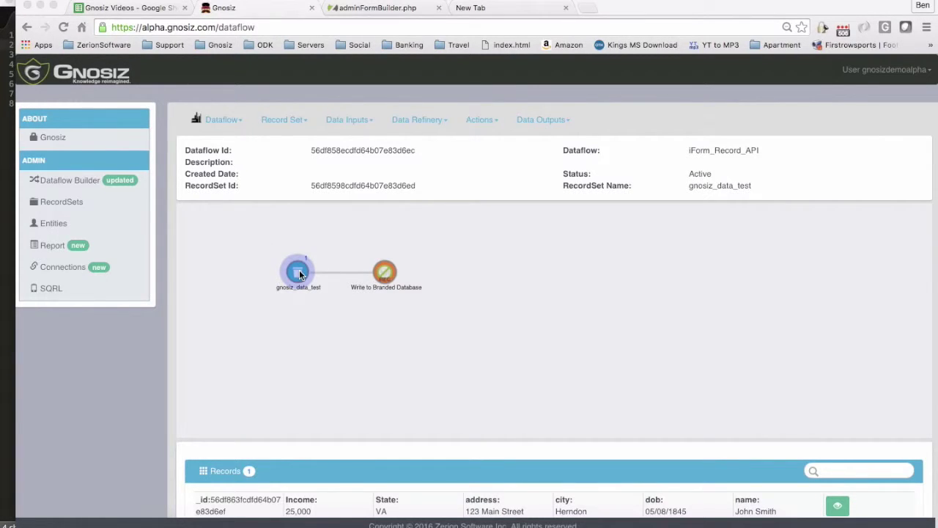
- Create a new dataflow named Gnosiz_API_Option_List
left_click(222, 120)
left_click(237, 145)
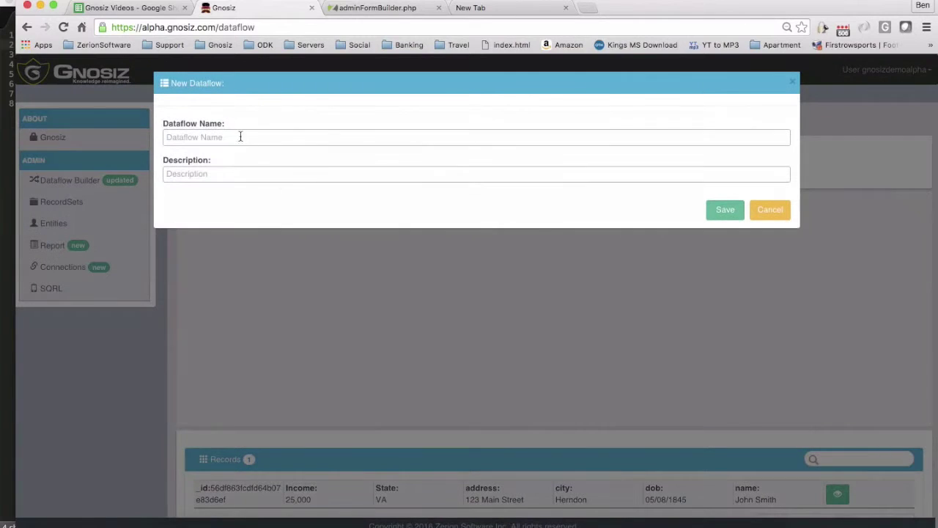
type("Gnosiz_AP")
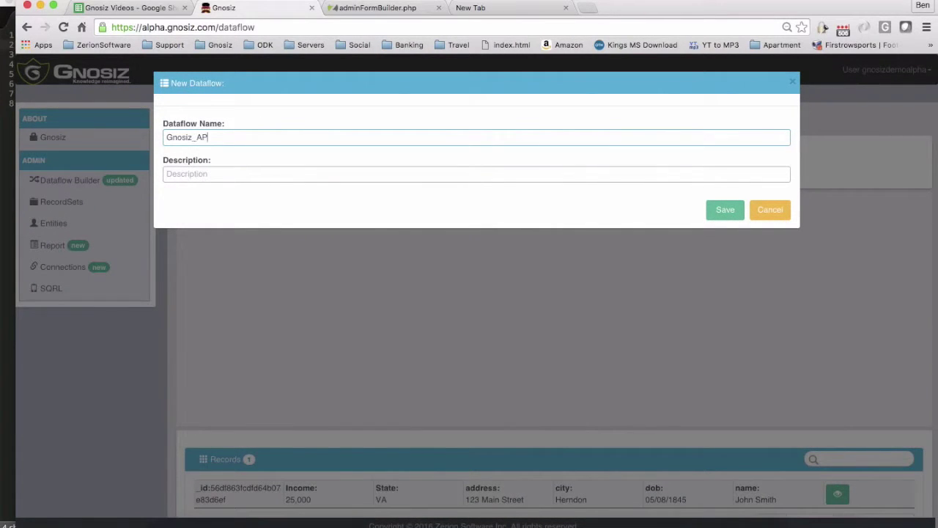
type("I_Option_List")
left_click(722, 211)
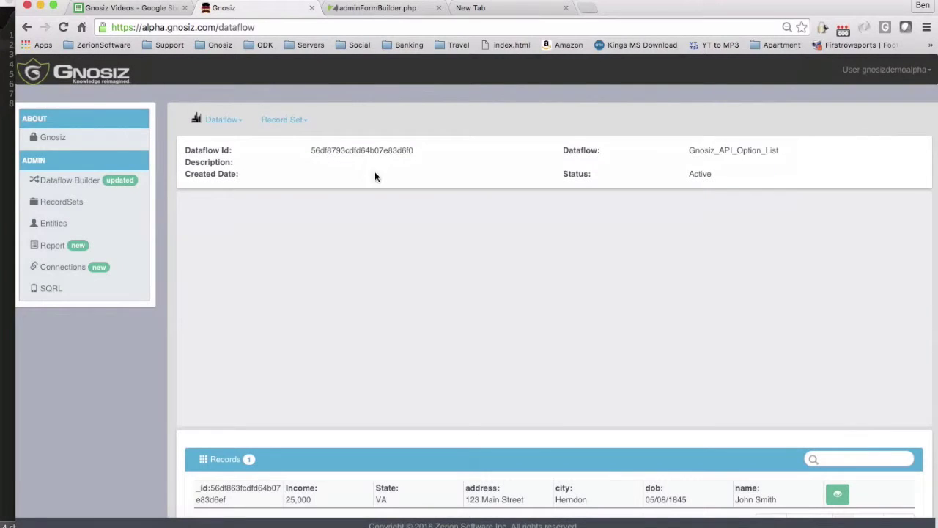
- Add a record set named gnosiz_options to the dataflow and select it in the diagram
left_click(280, 120)
left_click(299, 146)
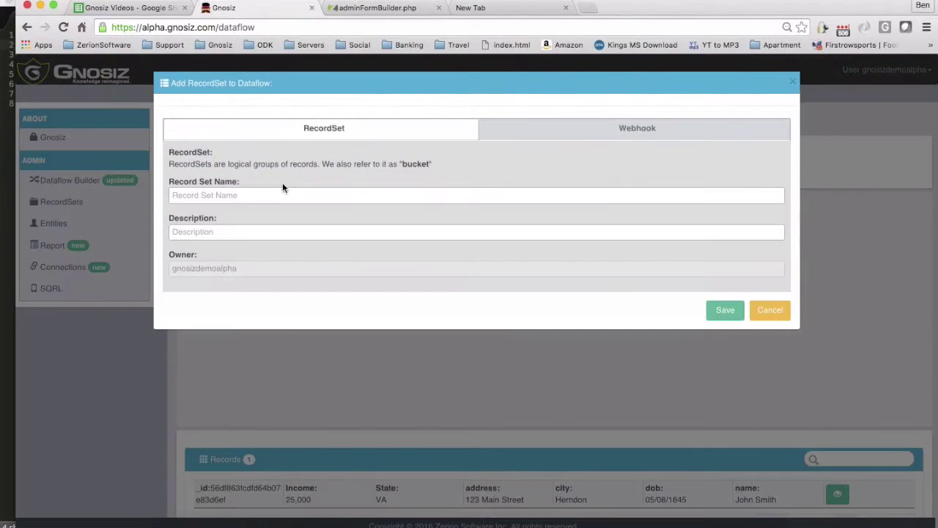
type("gnosiz")
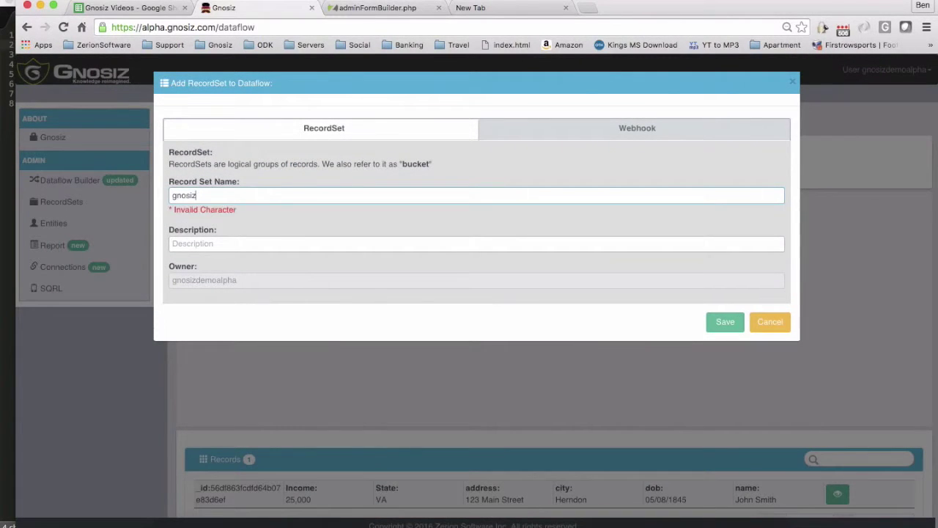
type("_options")
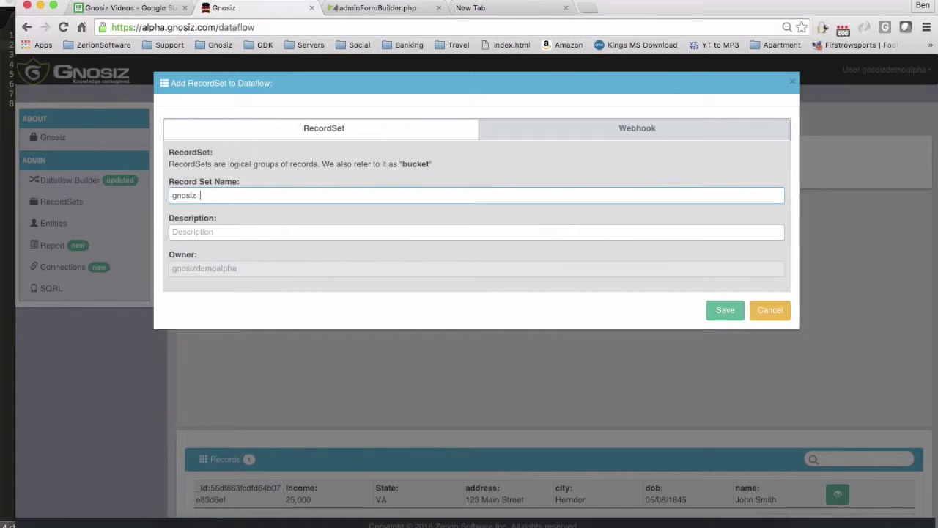
left_click(725, 314)
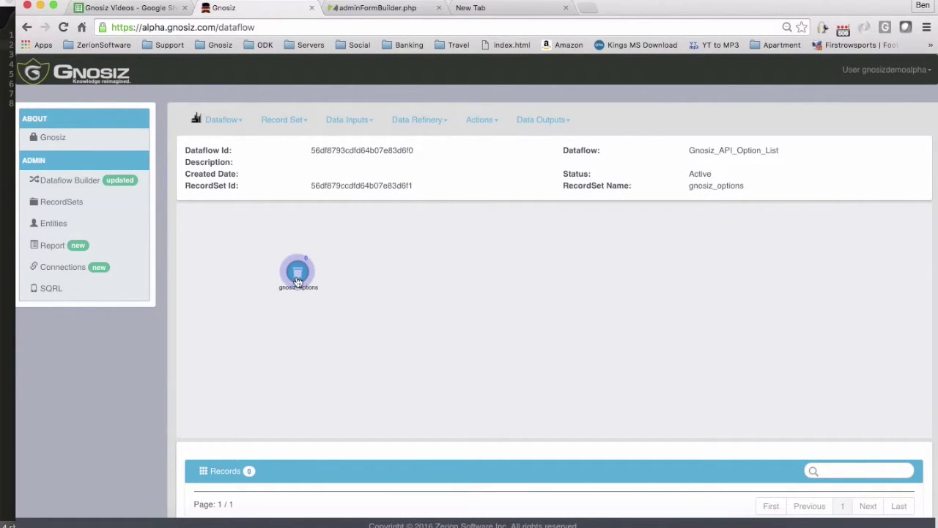
- Start an iForm Option List action for the gnosiz_options record set and name it "Write to Regisrant List."
left_click(485, 122)
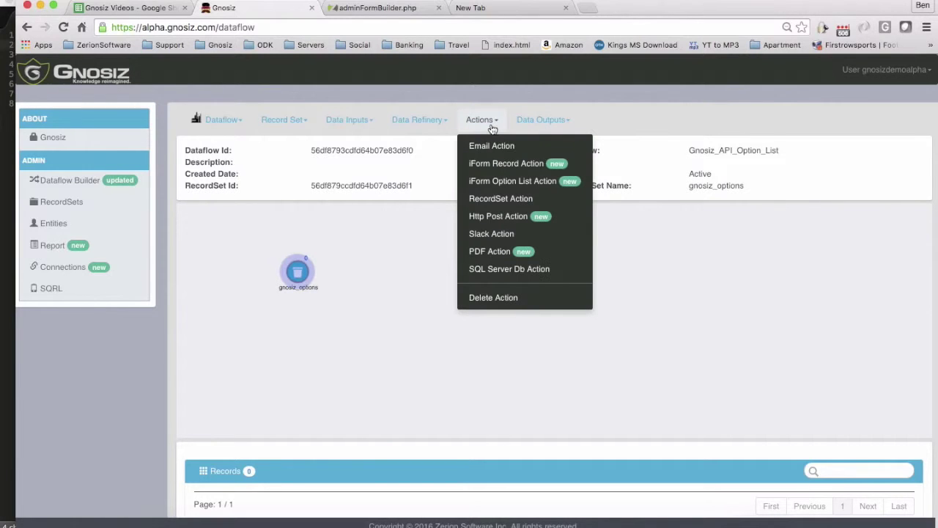
left_click(519, 182)
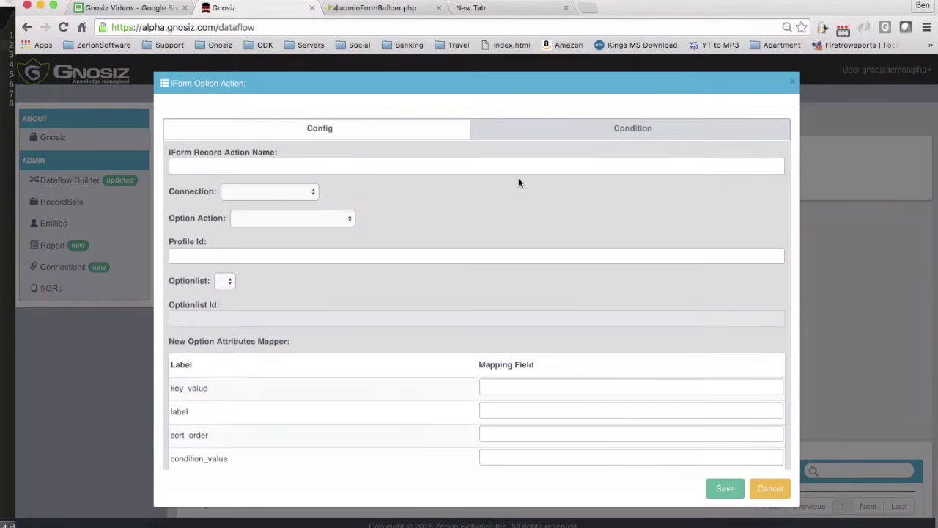
left_click(255, 165)
type("Write to Regi")
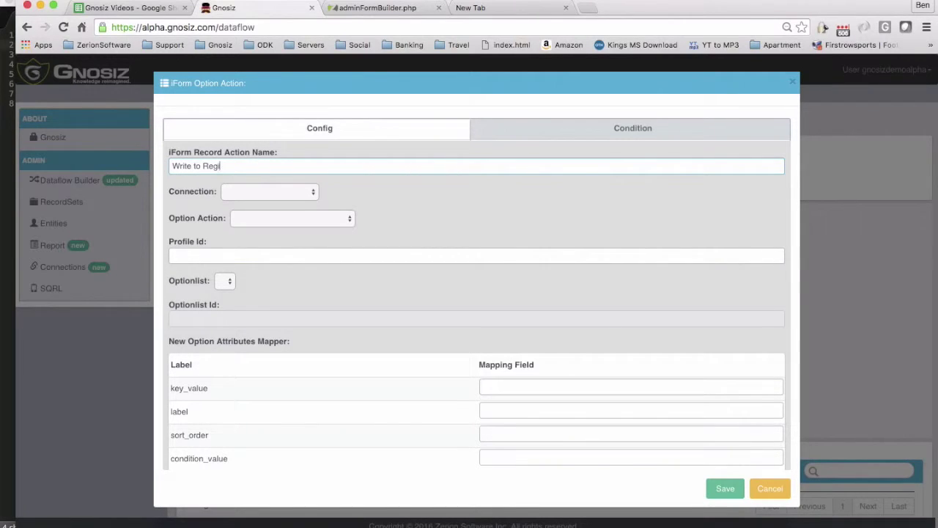
type("srant List.")
- Set the action's connection to Gnosiz Video Connection and its option action to Create Option
left_click(286, 192)
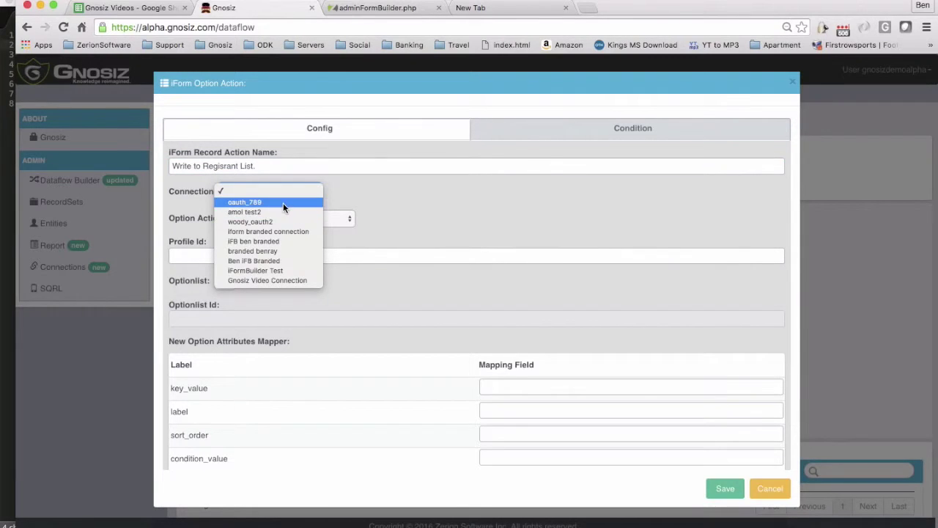
left_click(289, 280)
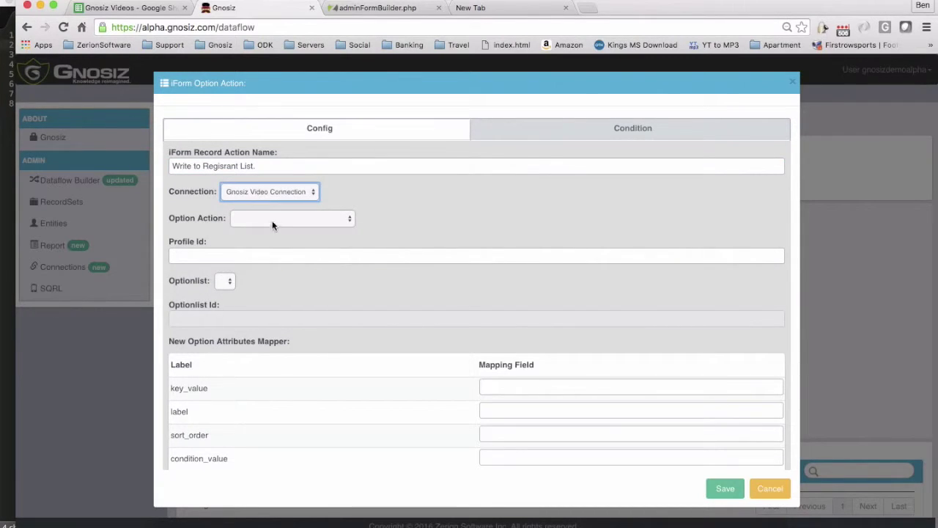
left_click(256, 220)
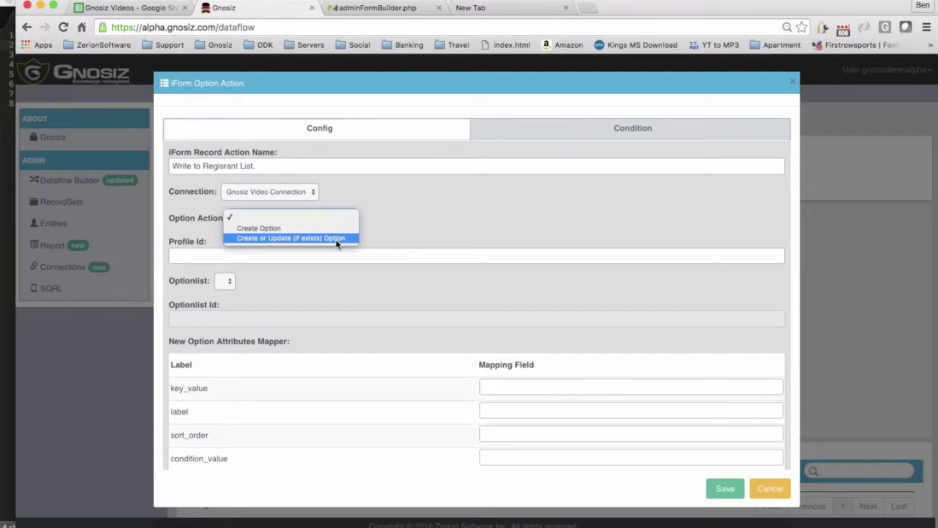
left_click(302, 229)
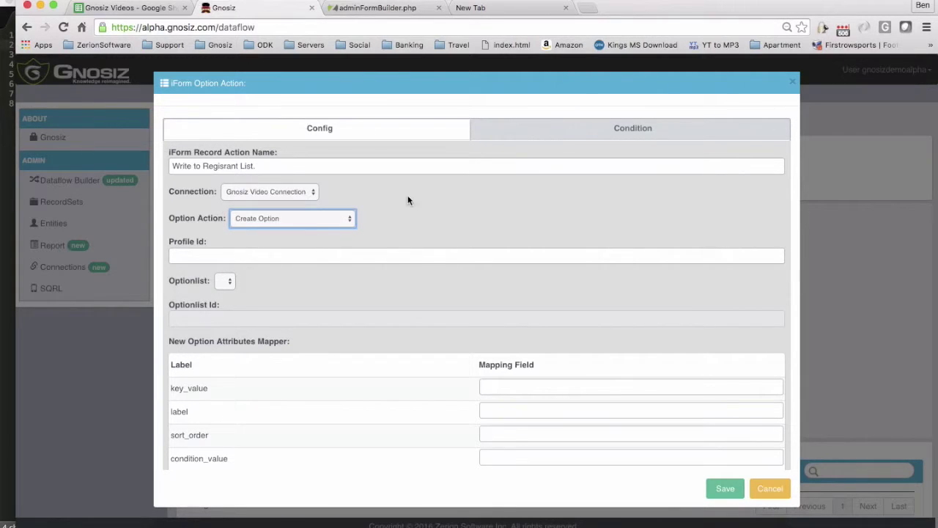
- Check the profile and option list in iFormBuilder, then set the Profile Id to 1 and the option list to List of Registrations
left_click(367, 8)
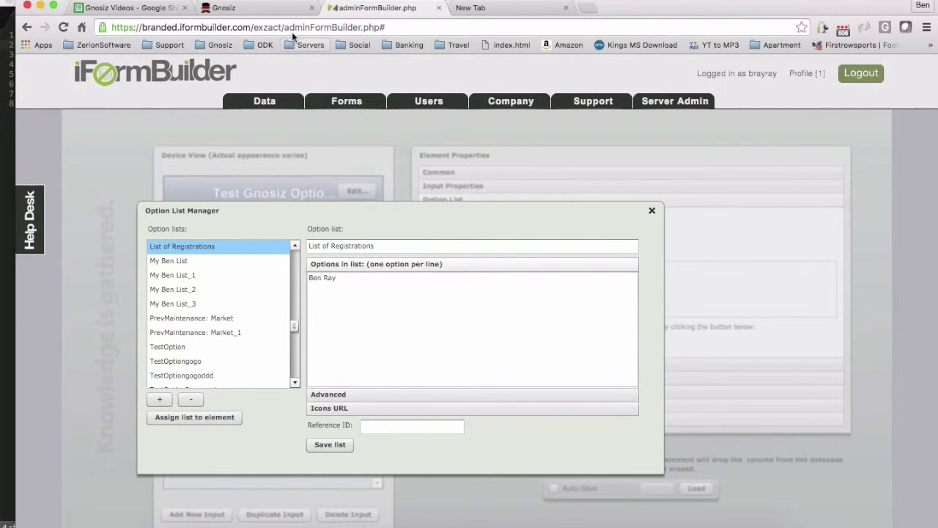
left_click(242, 8)
left_click(235, 256)
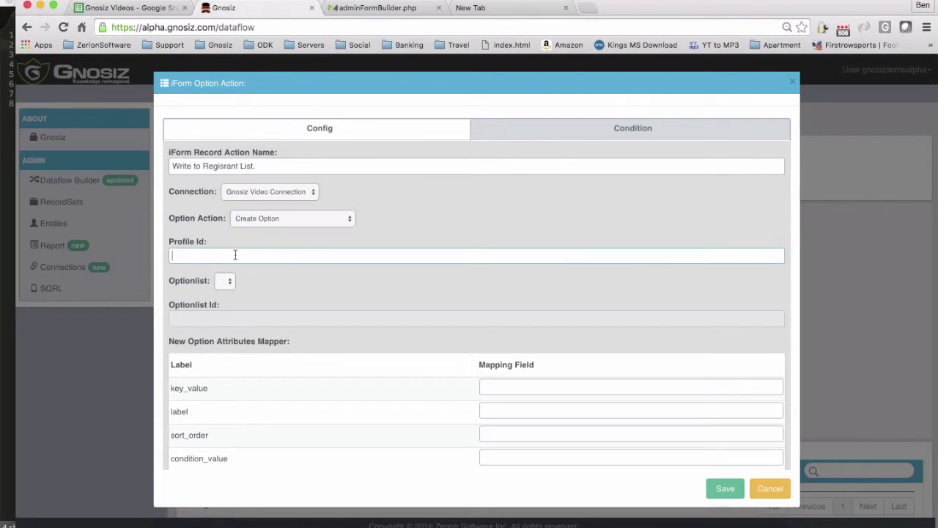
left_click(377, 9)
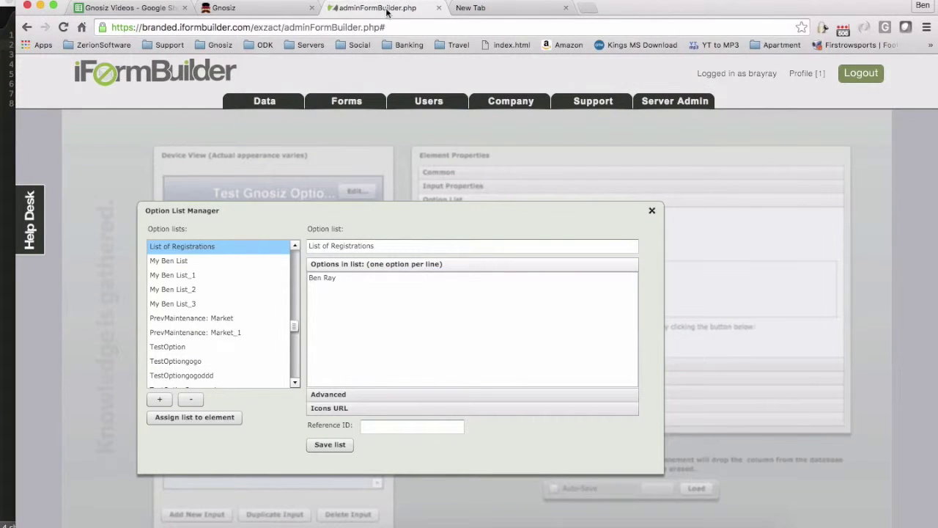
left_click(235, 8)
type("1")
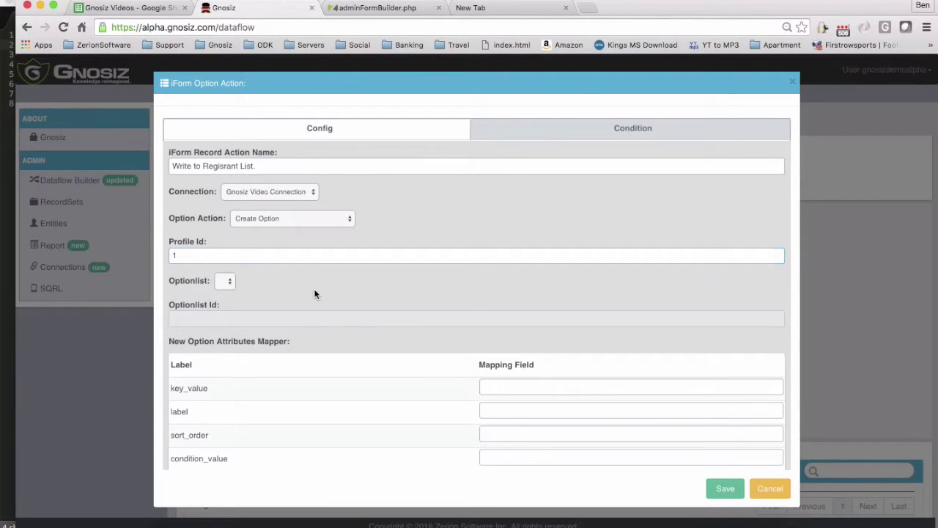
left_click(249, 283)
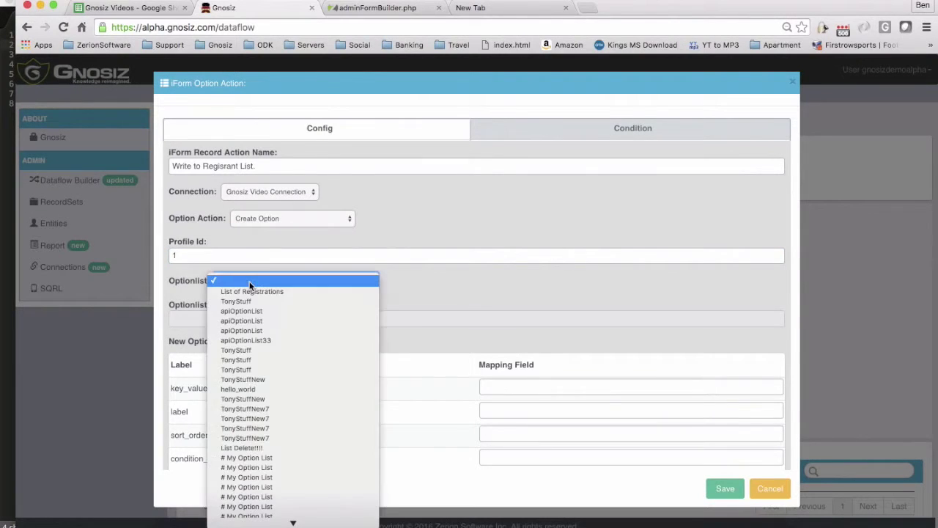
left_click(299, 291)
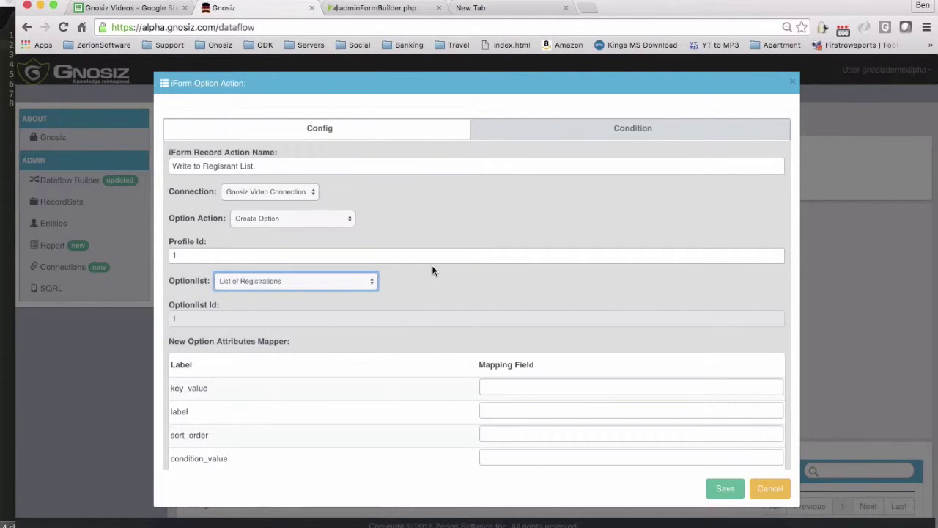
- Narrow the browser window to uncover sample_data.json and examine its field names for the option attribute mapping
scroll(432, 266, "down", 2)
scroll(436, 266, "down", 1)
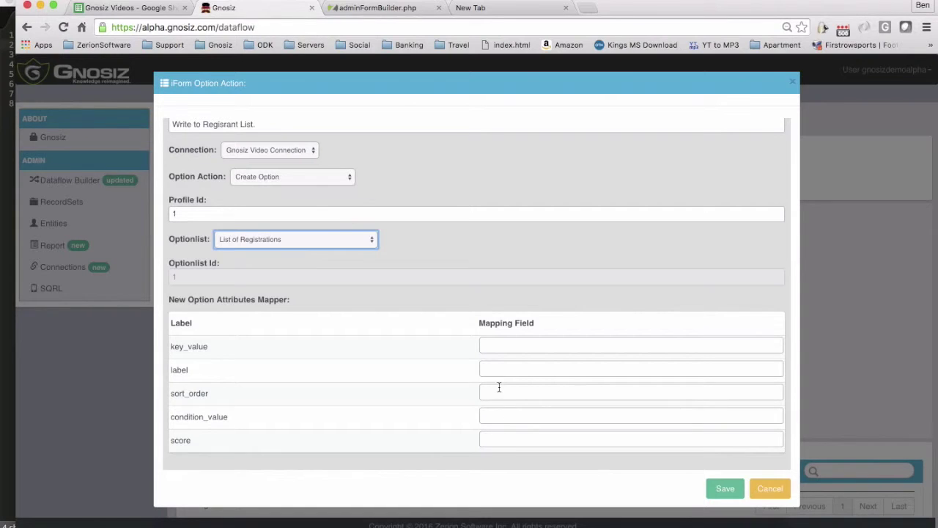
left_click(507, 346)
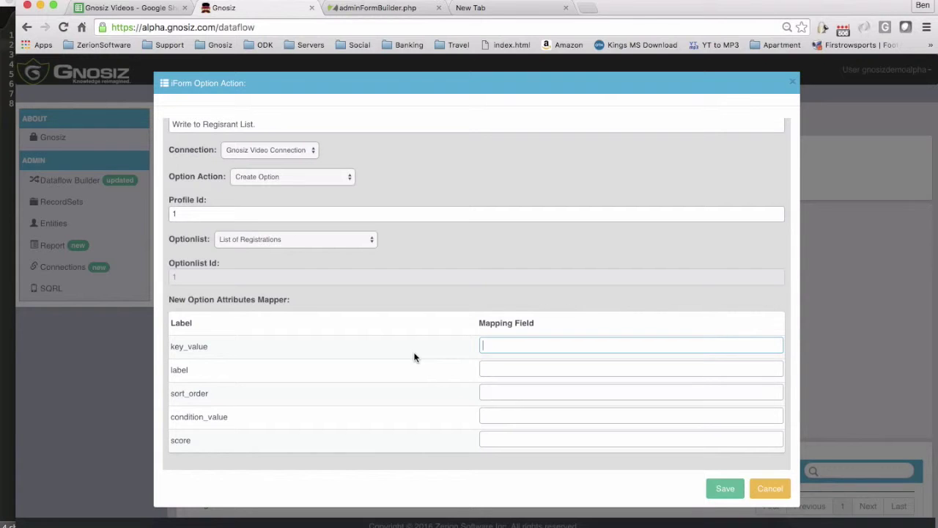
left_click_drag(14, 328, 145, 340)
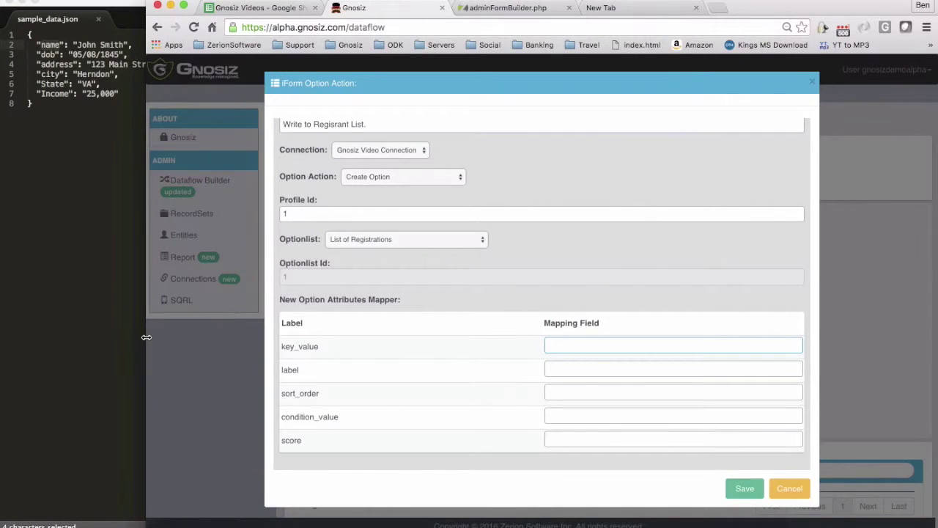
left_click(58, 62)
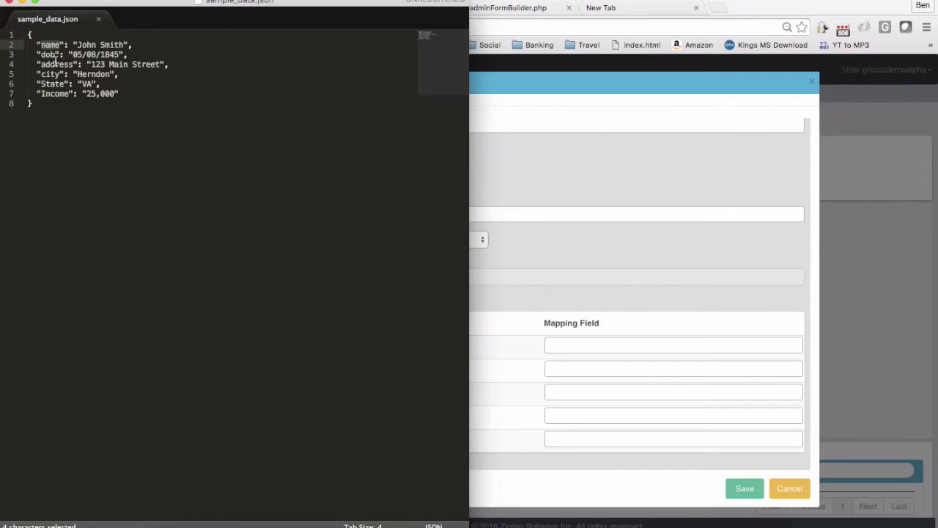
left_click(588, 278)
- Map the key_value option attribute to (o.name).trim()
left_click(581, 347)
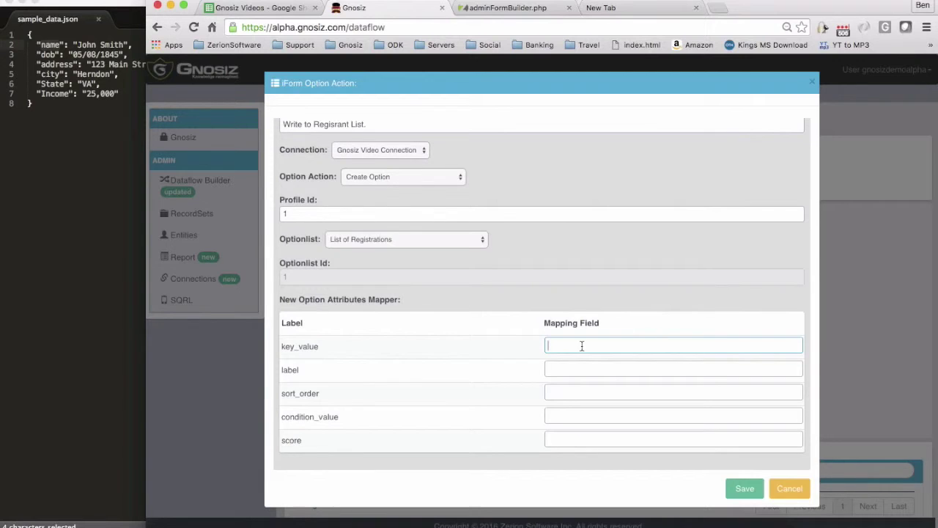
type("o.name")
type("}")
left_click(547, 345)
type("{")
type("{")
type(".")
type("trim")
- Map the label attribute to o.name, set sort_order to 10, and save the option list action
type("o.name")
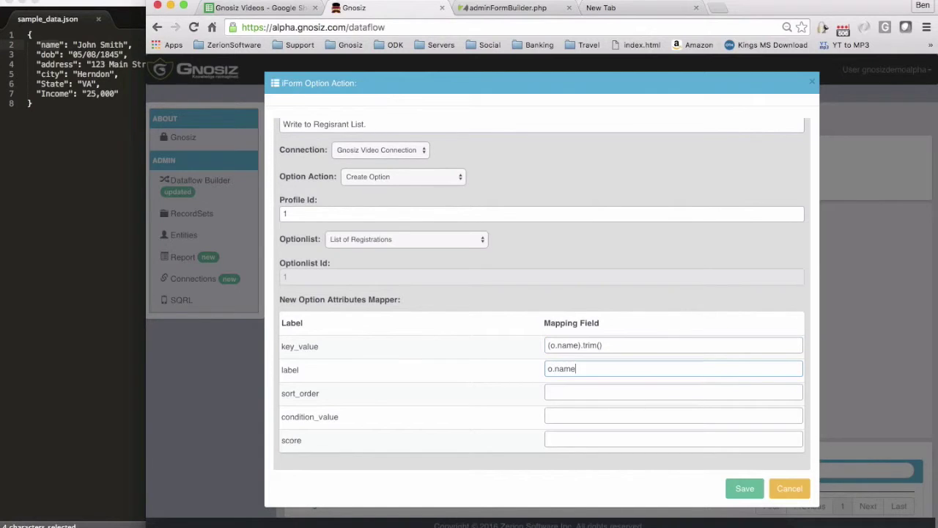
left_click(565, 392)
type("1")
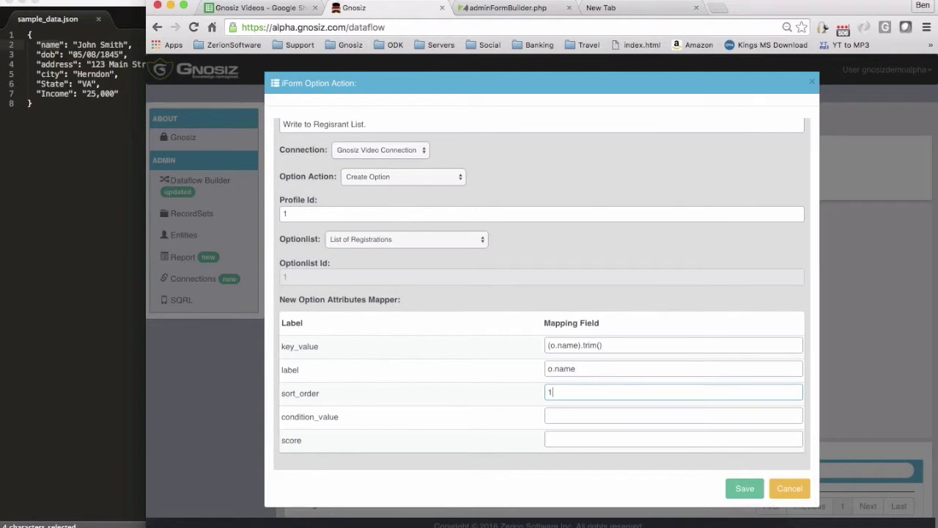
type("0")
left_click(745, 490)
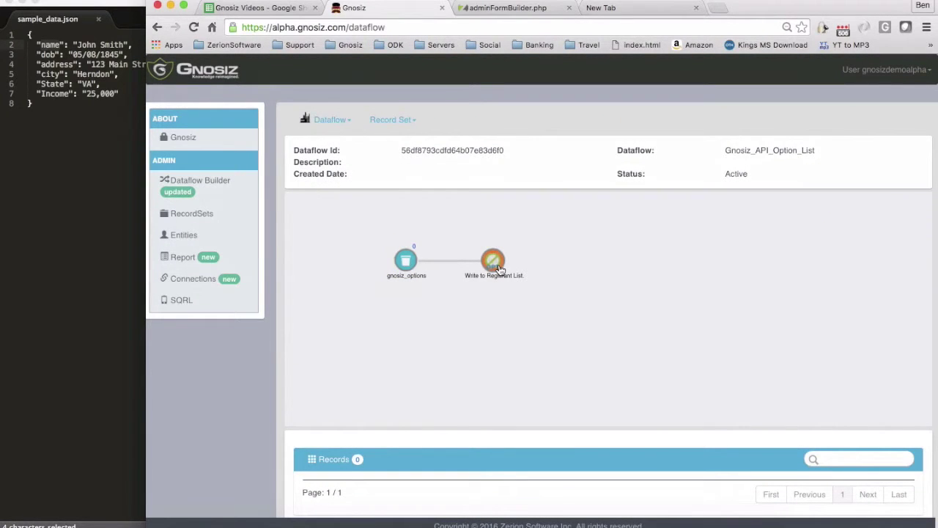
- Upload the JSON file sample_data.json to the gnosiz_options record set and close the upload dialog
left_click(406, 264)
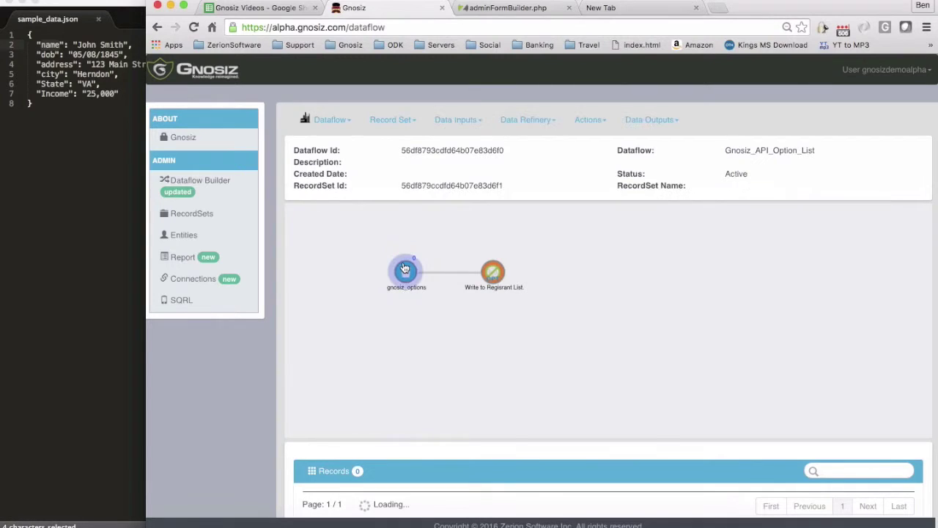
left_click(455, 123)
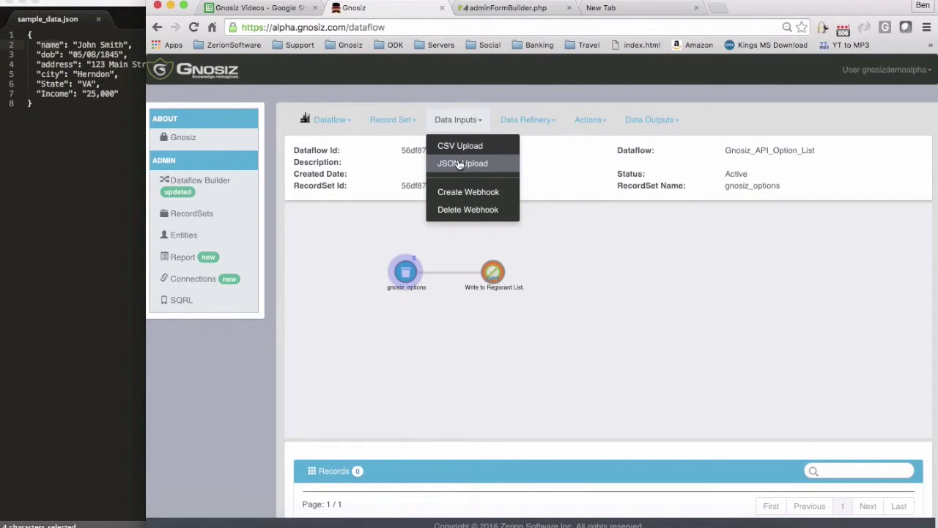
left_click(460, 164)
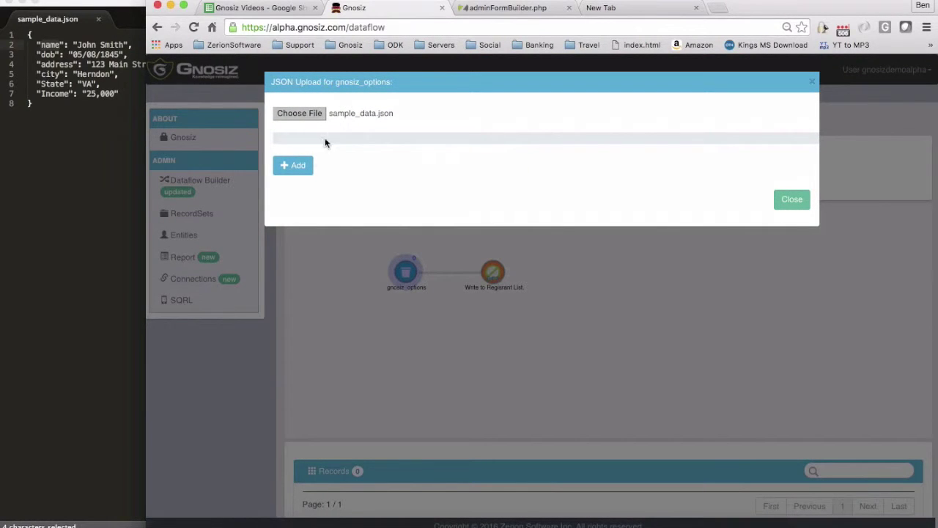
left_click(293, 165)
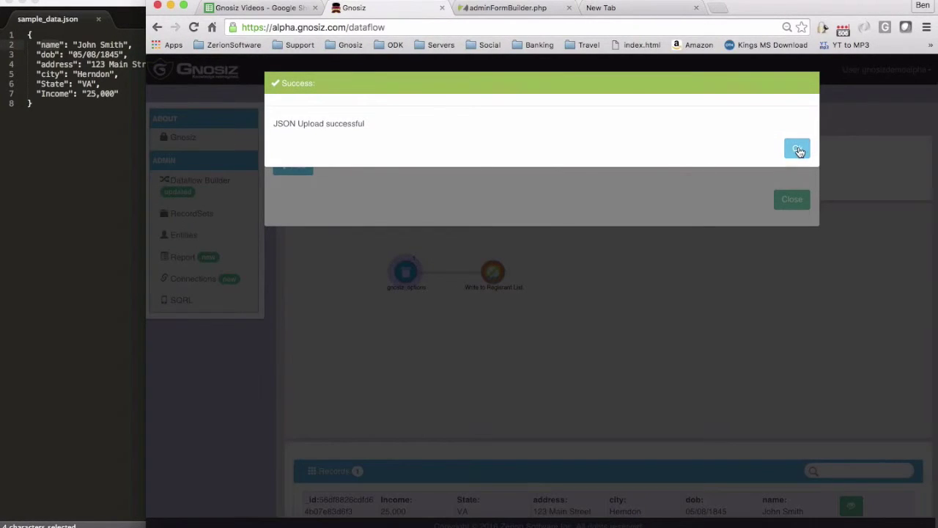
left_click(798, 149)
left_click(797, 201)
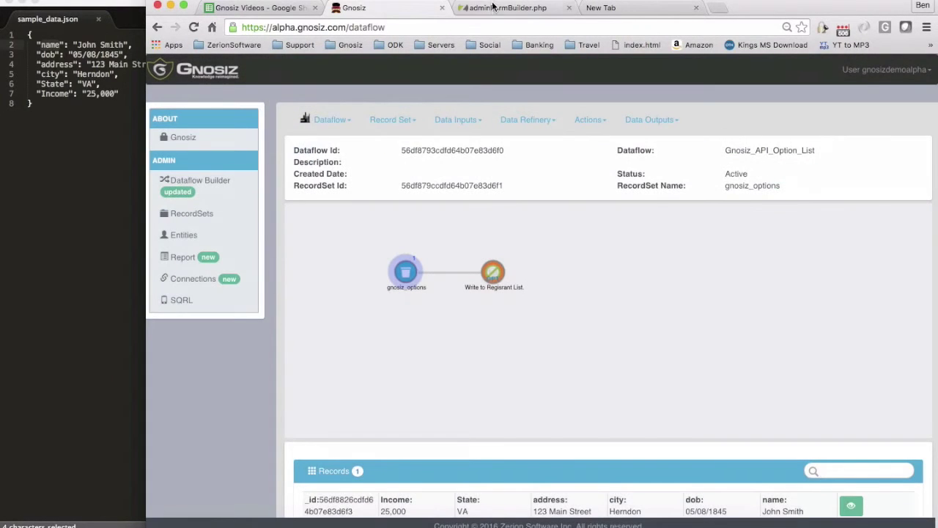
- Switch to iFormBuilder, reload the Option List Manager, and check the options and key values in List of Registrations
left_click(495, 7)
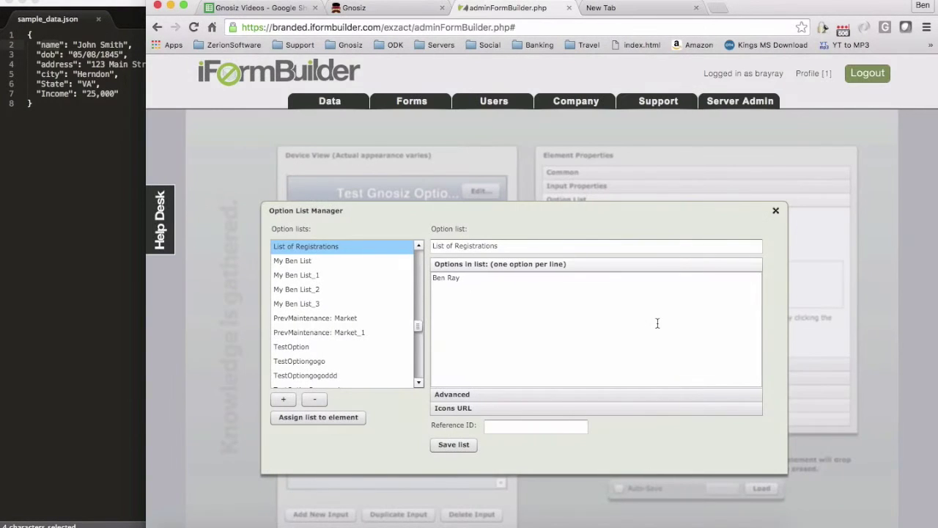
left_click(776, 212)
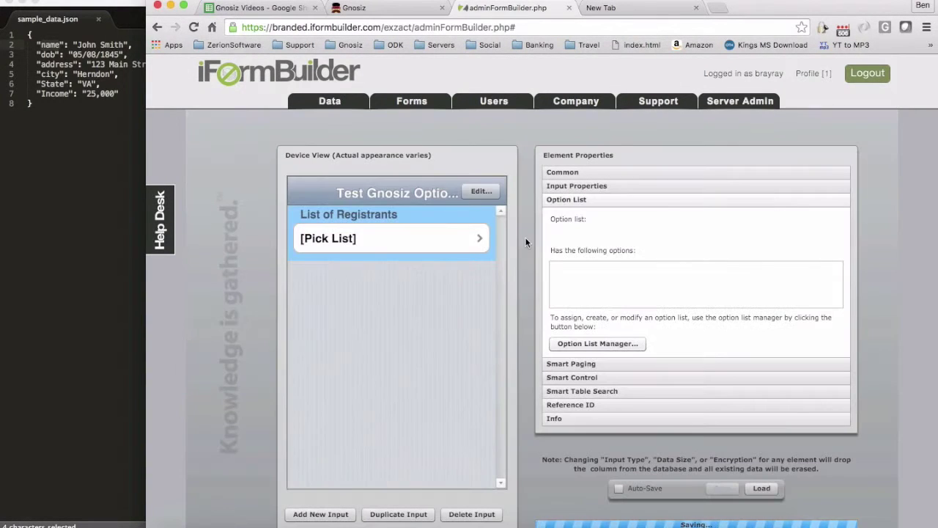
left_click(585, 344)
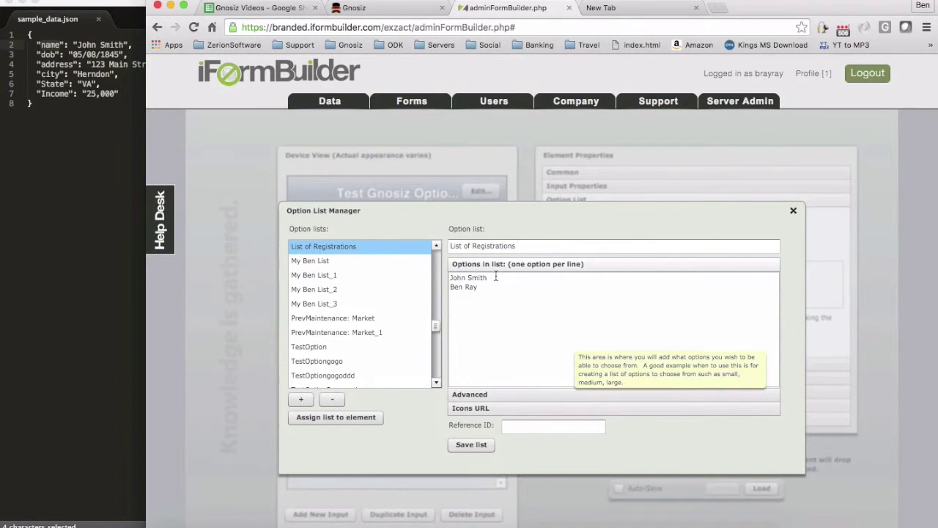
left_click(486, 394)
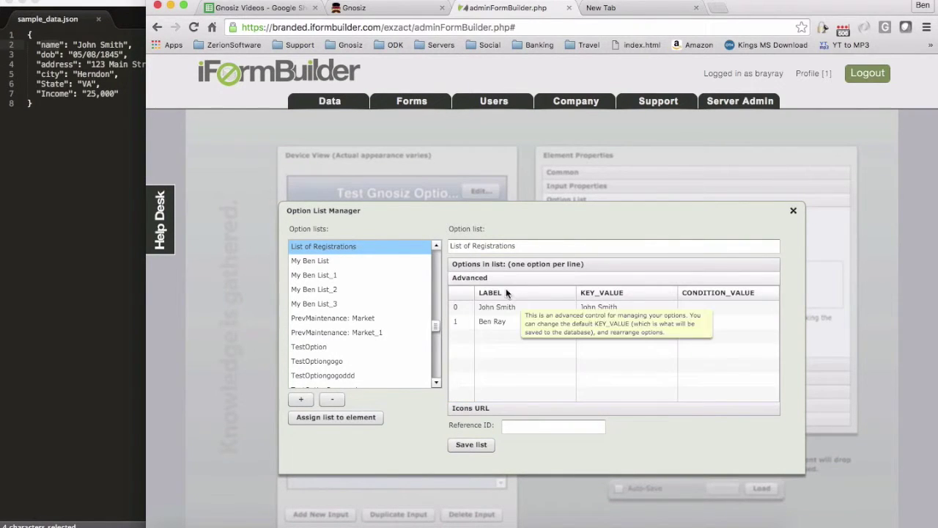
left_click(499, 264)
- Replace the name value in sample_data.json with a different person's full name and save the file
left_click(106, 100)
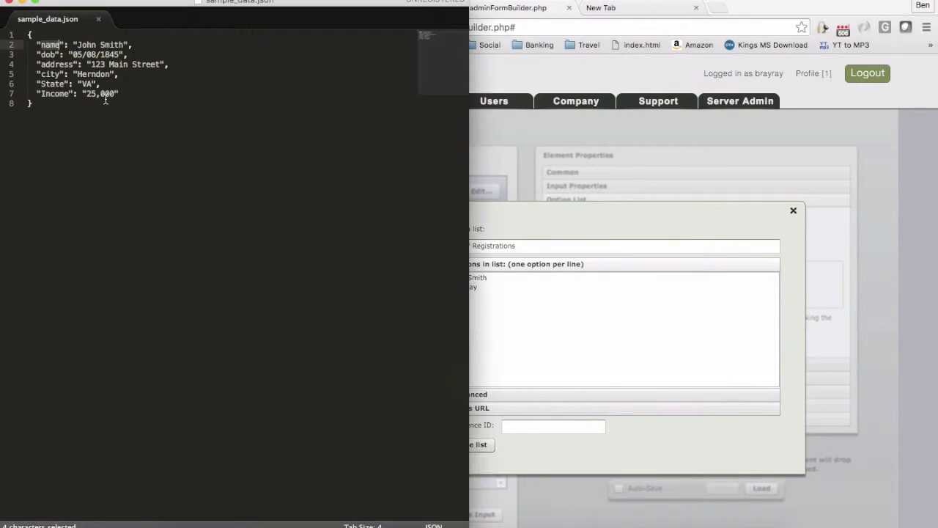
left_click_drag(125, 45, 74, 44)
type("Joe Schmoe")
left_click(501, 190)
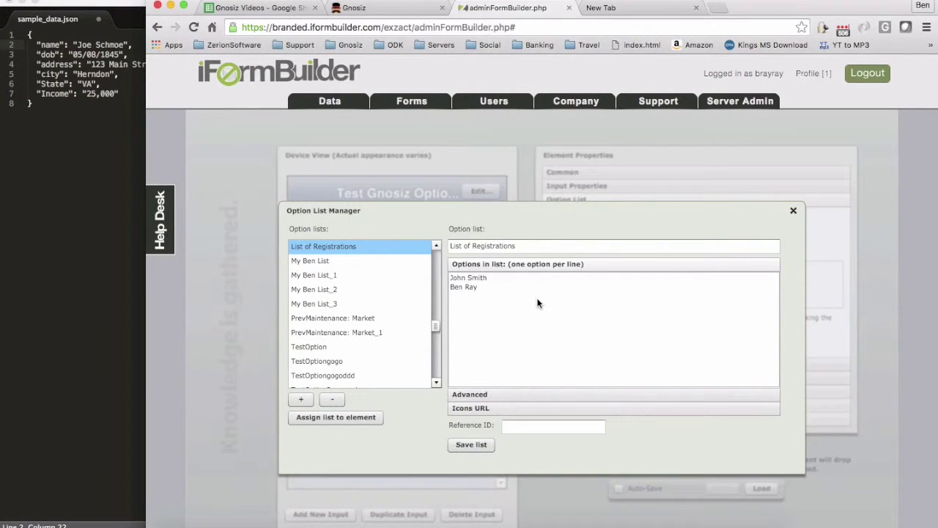
left_click(513, 395)
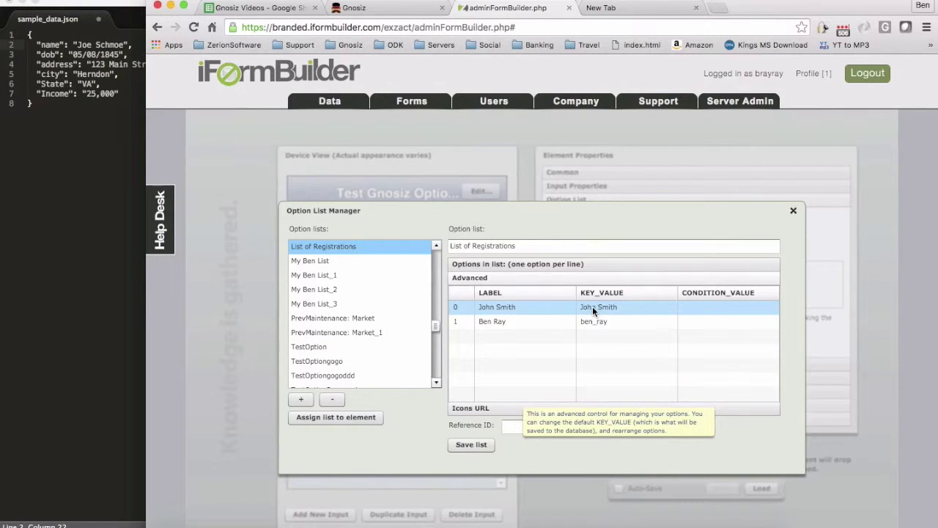
left_click(70, 236)
key("super+alt+Left")
key("super+s")
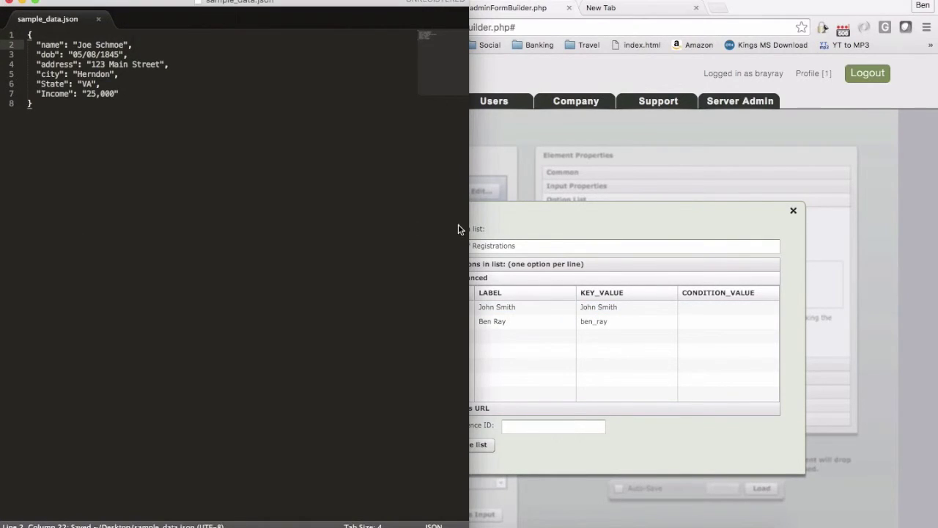
- Switch back to Gnosiz and upload the edited sample_data.json from the Desktop to the gnosiz_options record set
left_click(710, 236)
left_click(382, 8)
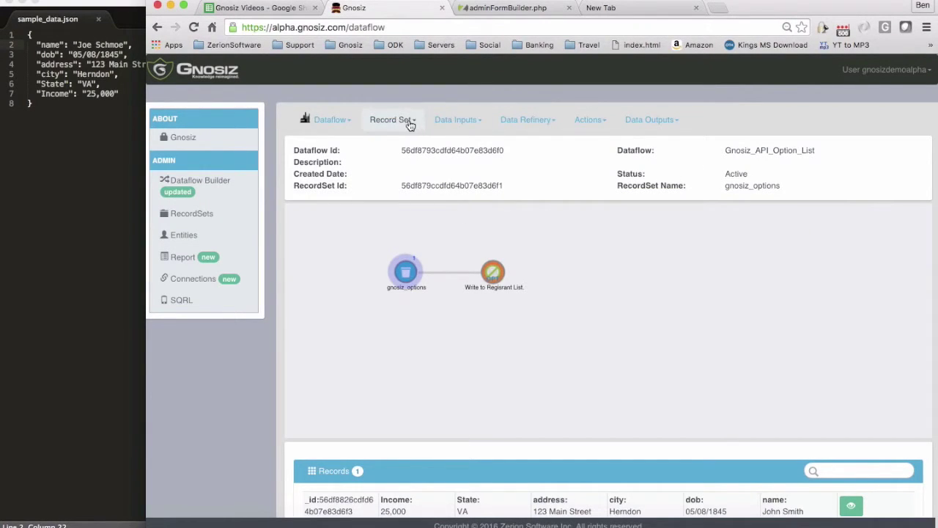
left_click(446, 122)
left_click(462, 163)
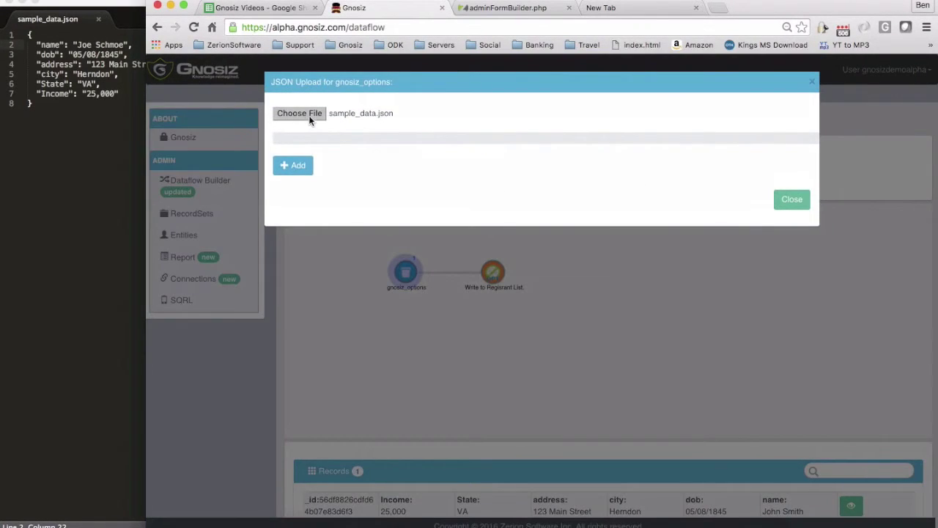
left_click(309, 116)
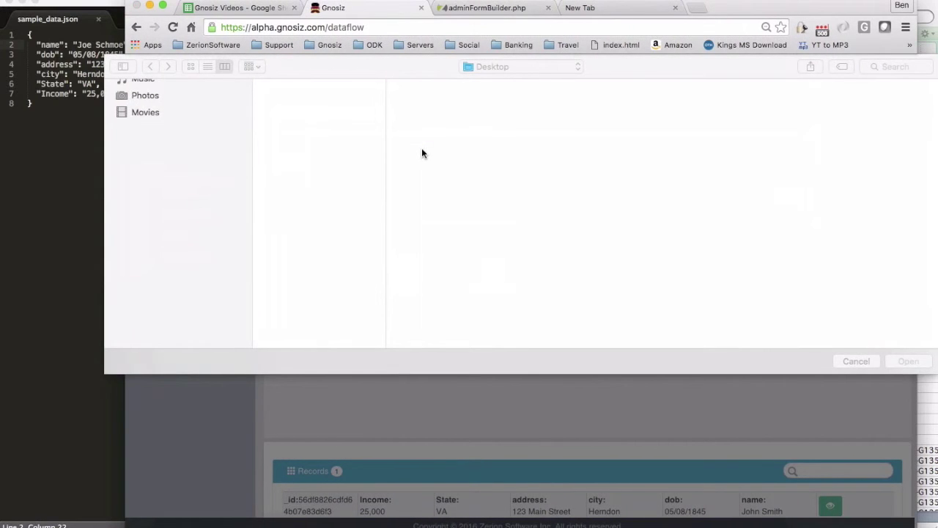
scroll(302, 219, "down", 15)
scroll(301, 219, "up", 8)
left_click(303, 231)
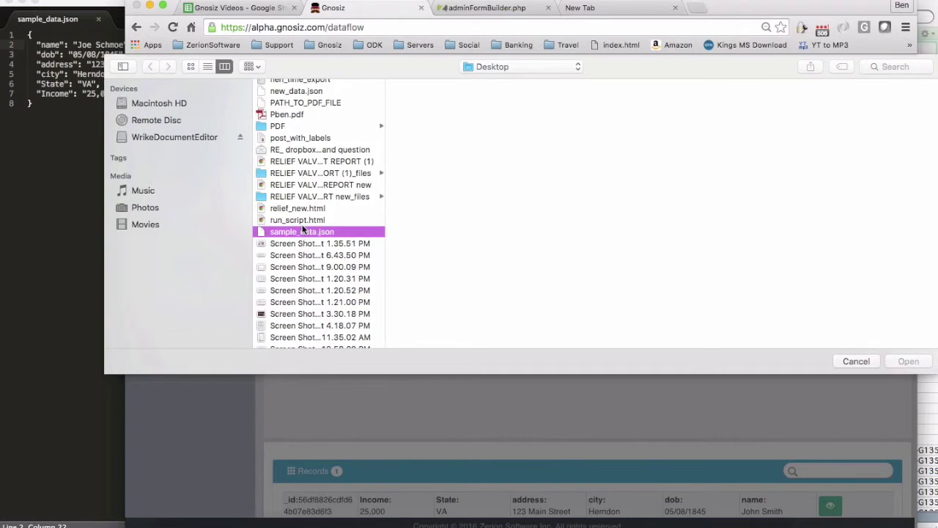
left_click(908, 362)
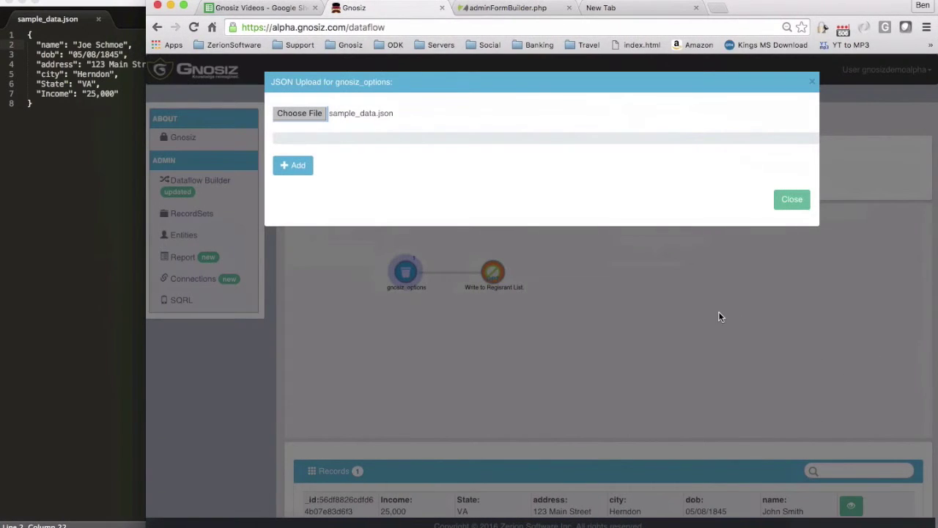
left_click(293, 171)
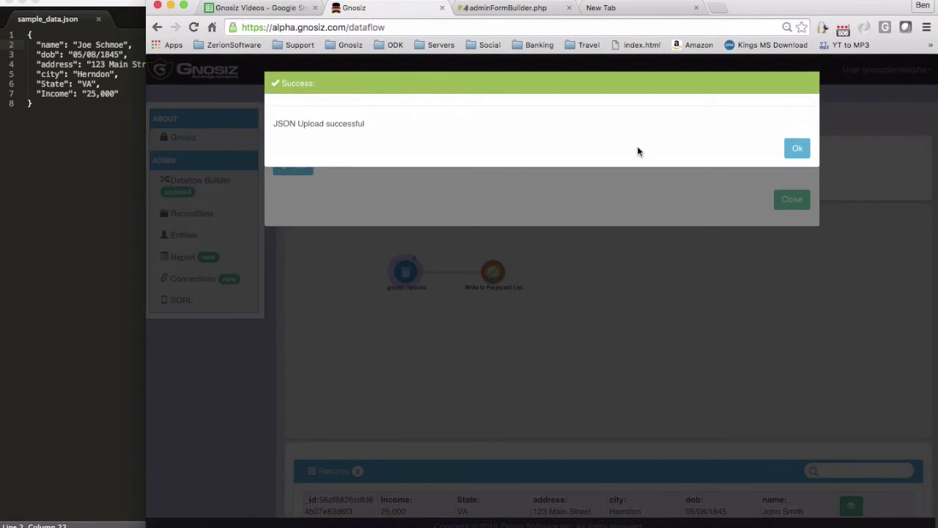
- Return to iFormBuilder and close the Option List Manager to check the refreshed options of List of Registrations
left_click(517, 9)
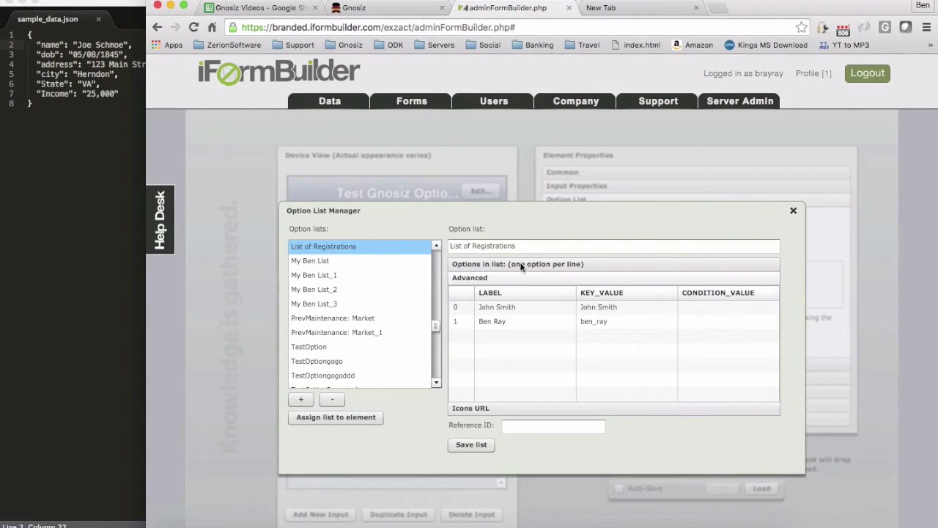
left_click(793, 212)
left_click(591, 268)
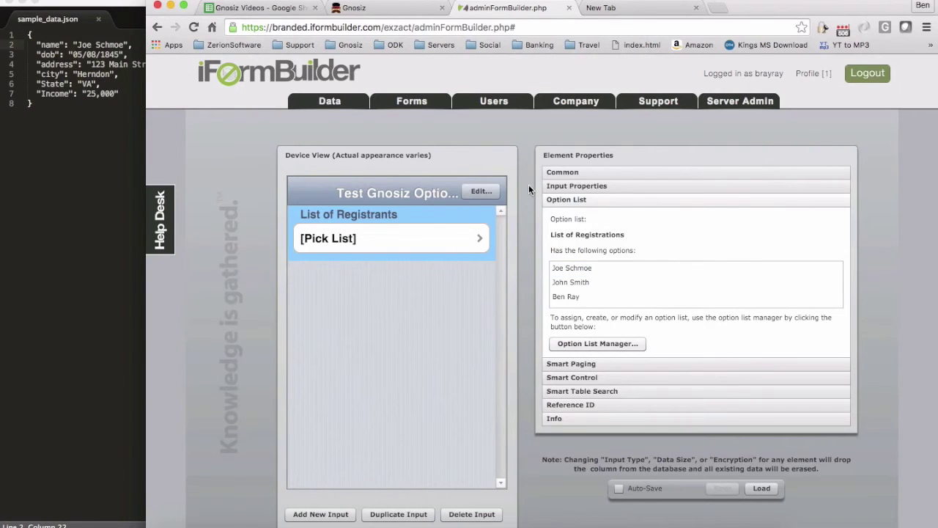
- Go back to Gnosiz and close the JSON upload dialog for gnosiz_options
left_click(366, 10)
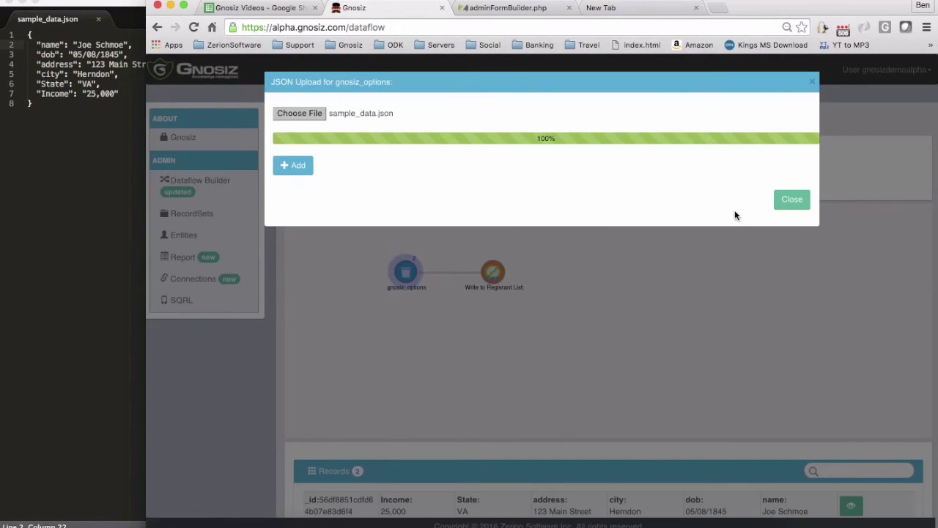
left_click(791, 201)
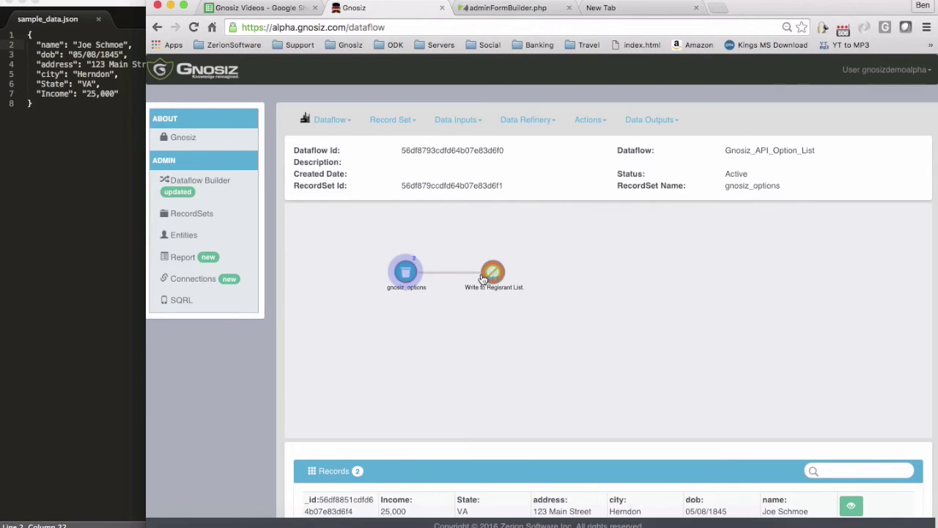